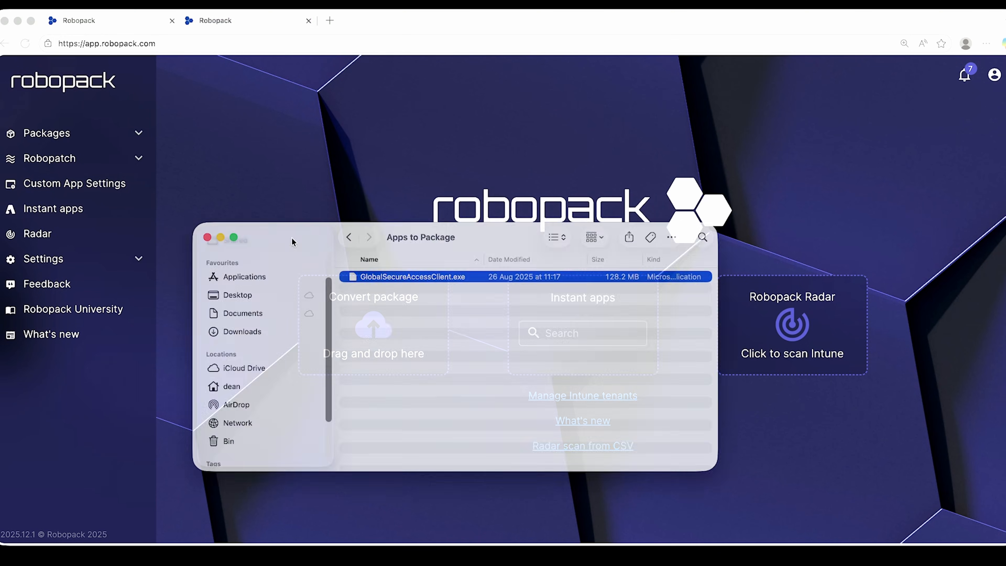
Step: Upload GlobalSecureAccessClient.exe from the Apps to Package folder for conversion and keep IntuneWin as the target package type
left_click_drag(291, 240, 589, 114)
left_click_drag(673, 153, 377, 314)
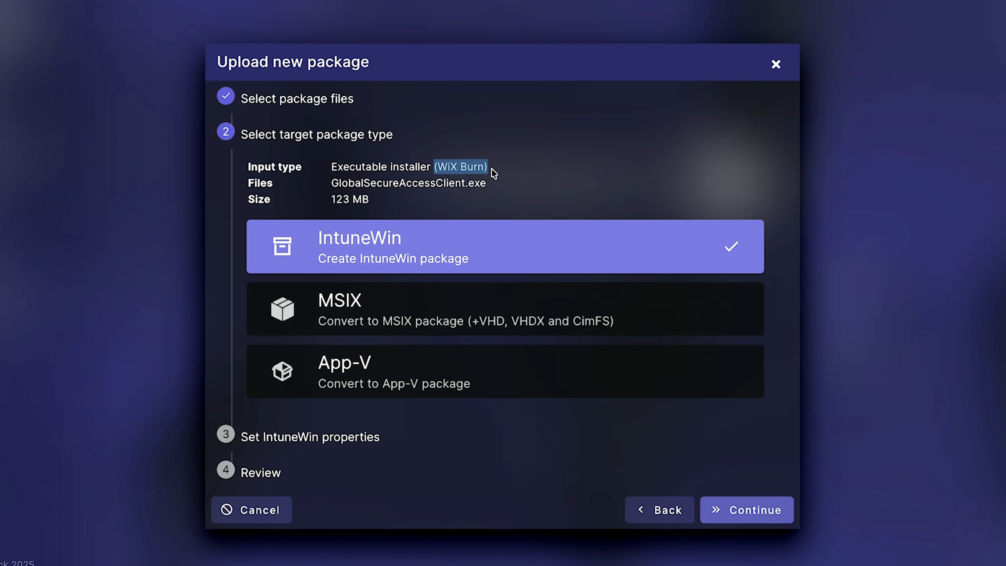
left_click(495, 173)
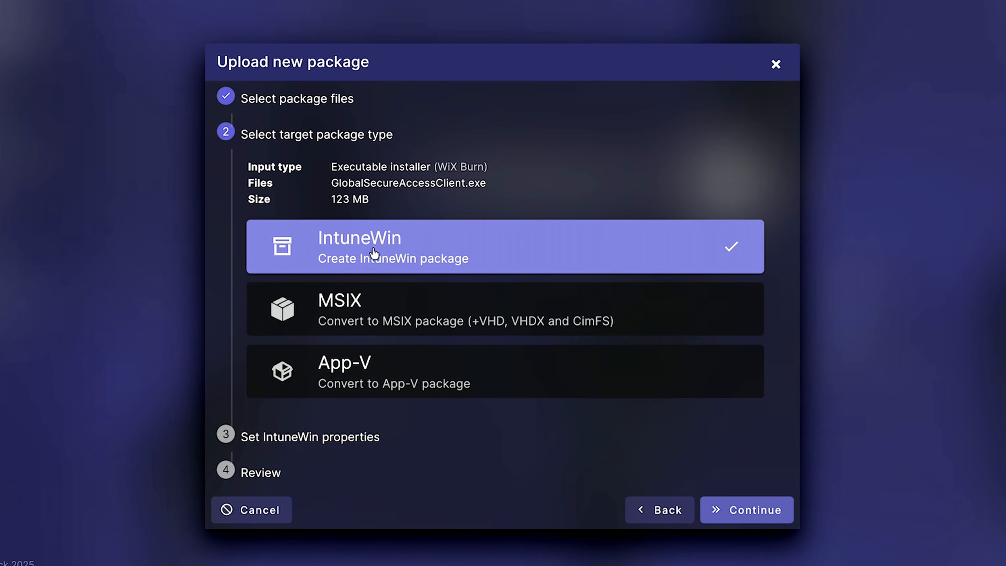
left_click(752, 510)
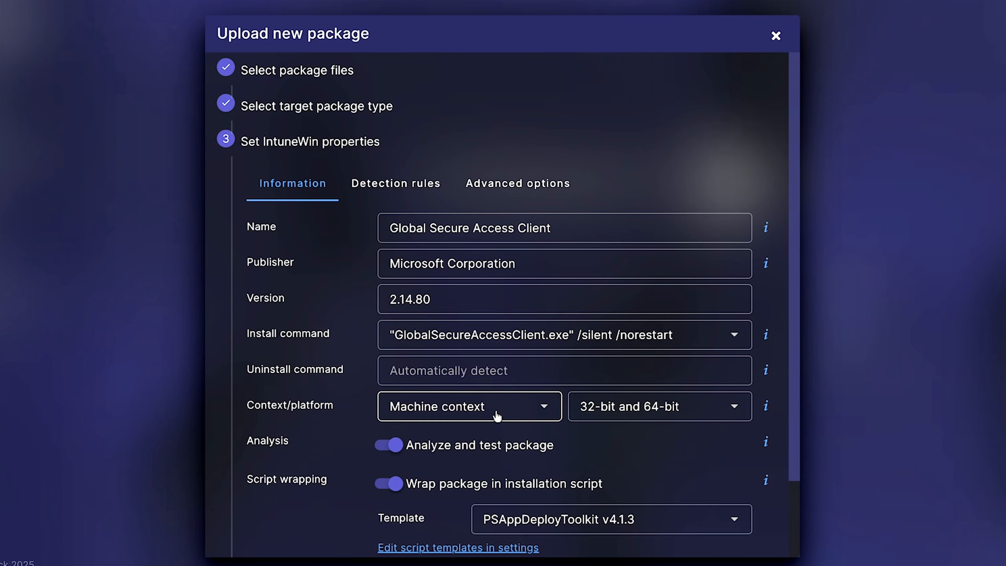
Step: Keep the detected IntuneWin properties with the PSAppDeployToolkit v4.1.3 script template, and create the package without quick import to Intune
scroll(684, 391, "down", 1)
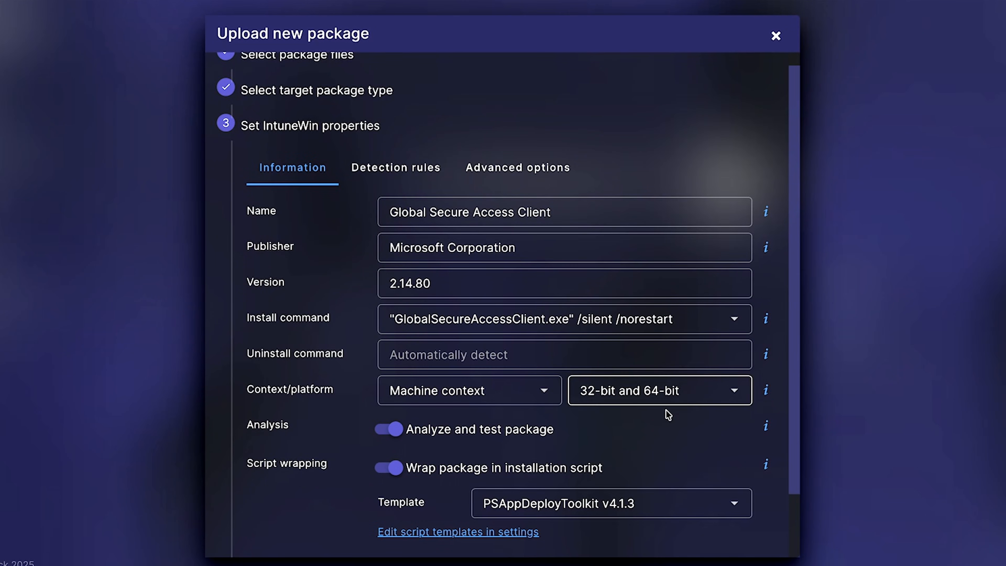
scroll(666, 411, "down", 4)
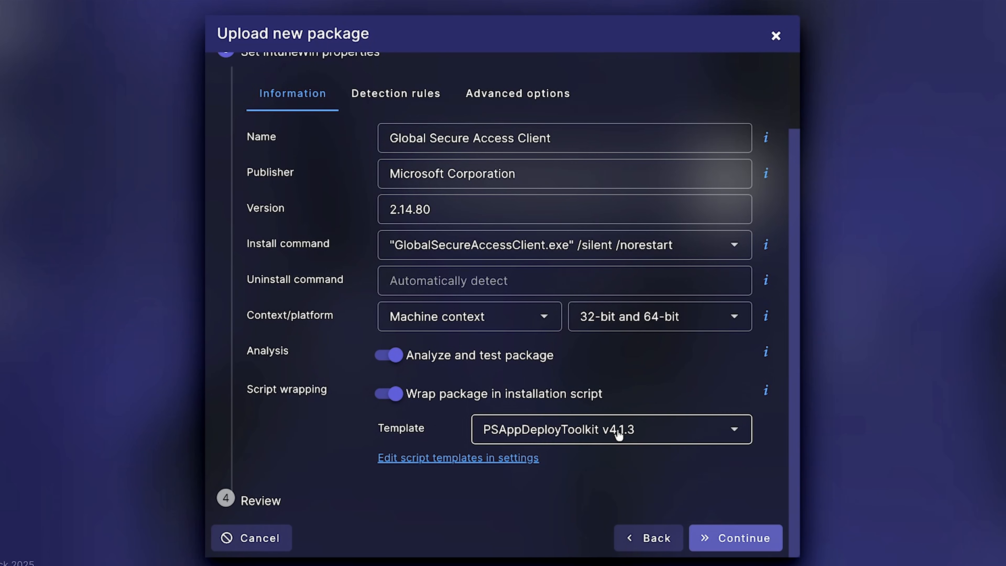
left_click(734, 433)
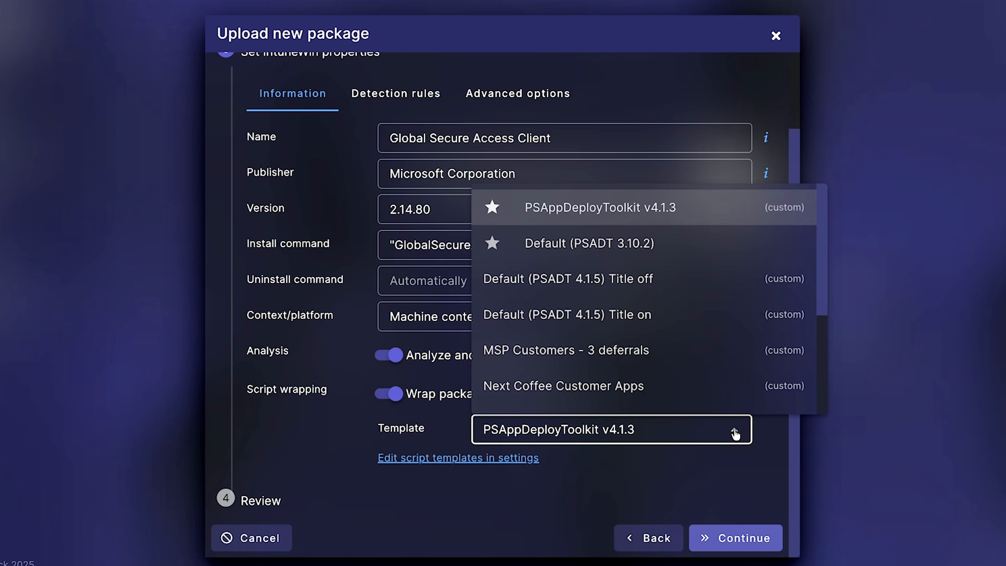
left_click(428, 419)
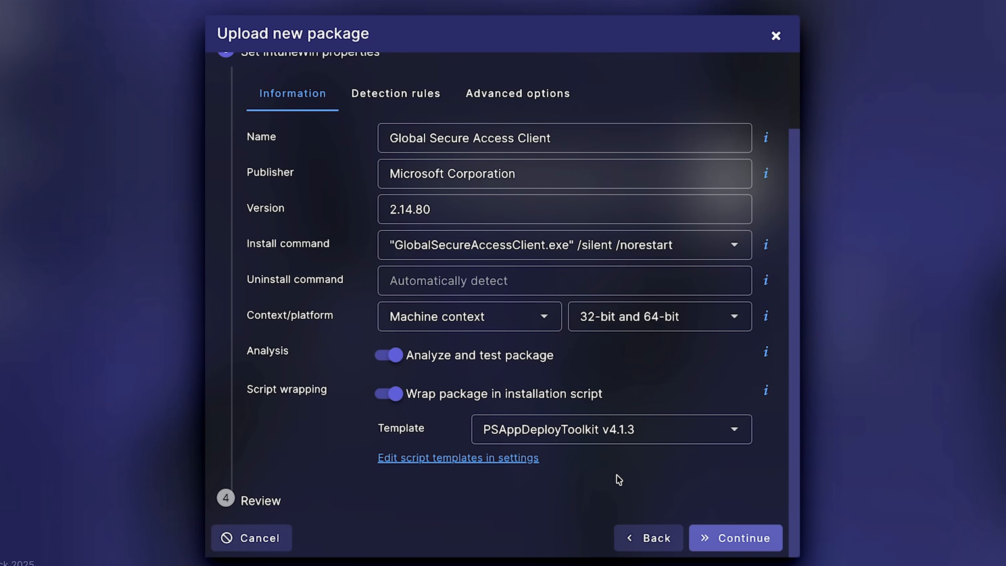
left_click(726, 542)
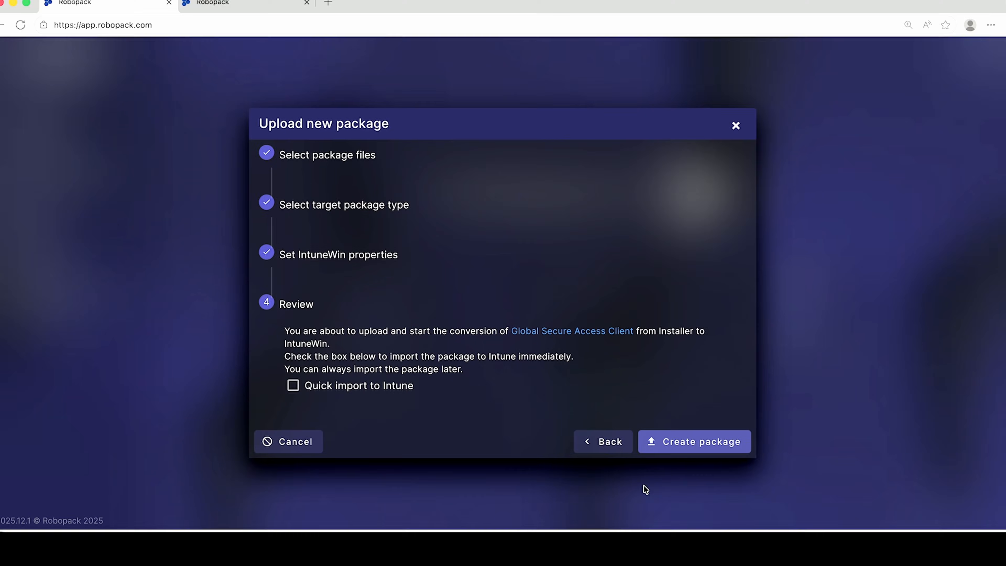
left_click(703, 442)
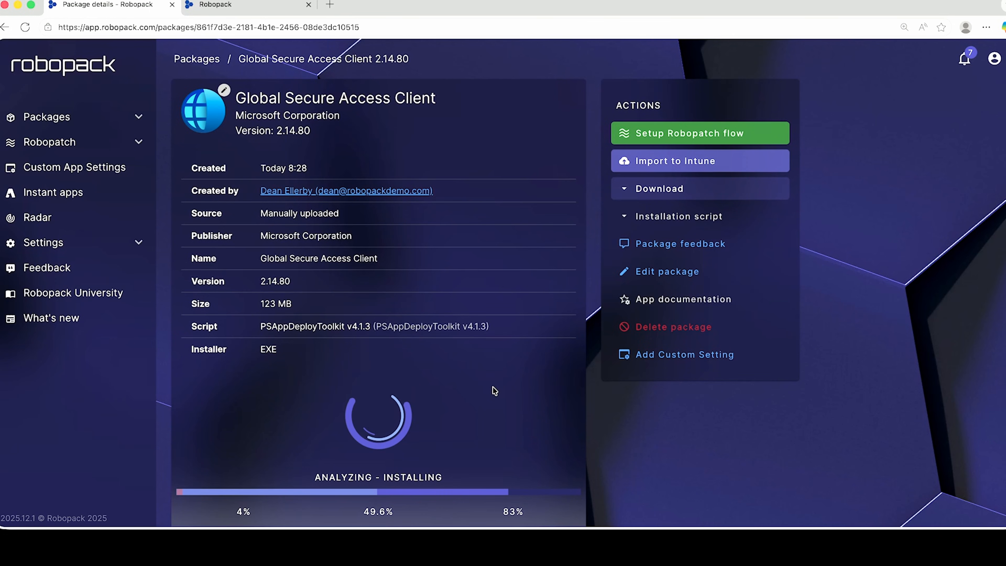
Step: Review the Intune package settings and detection rules of the Global Secure Access Client package
scroll(488, 392, "down", 2)
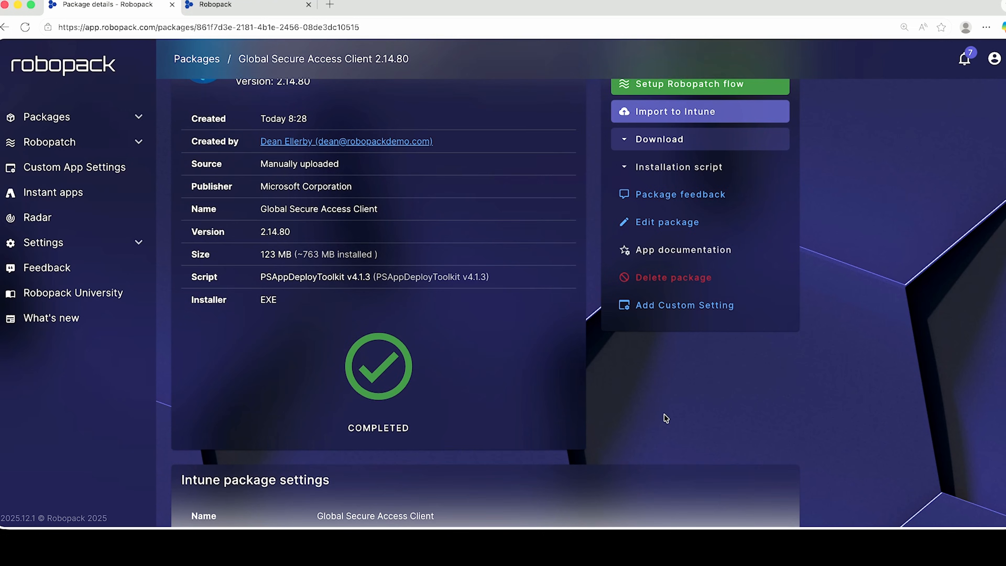
scroll(664, 418, "down", 7)
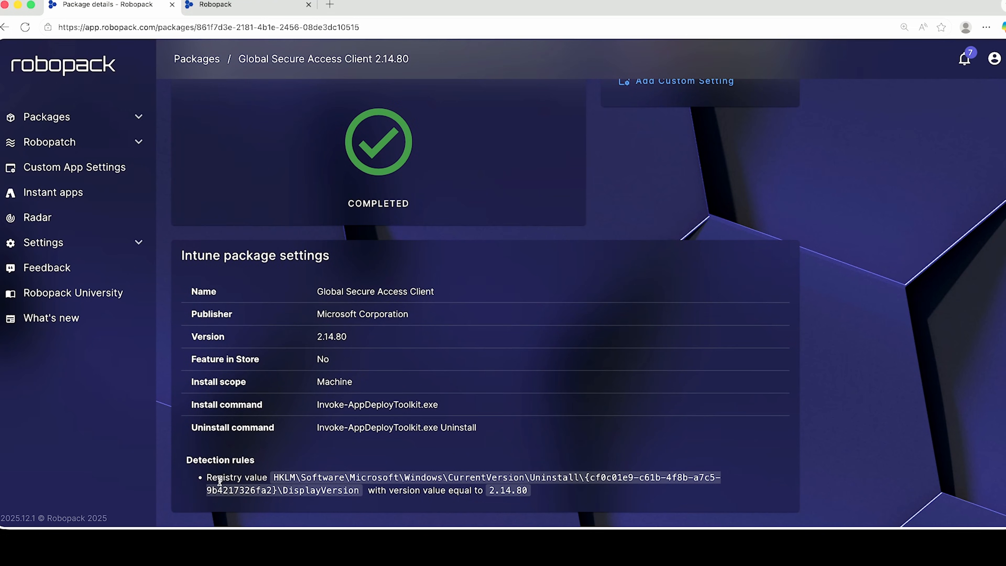
scroll(647, 390, "up", 7)
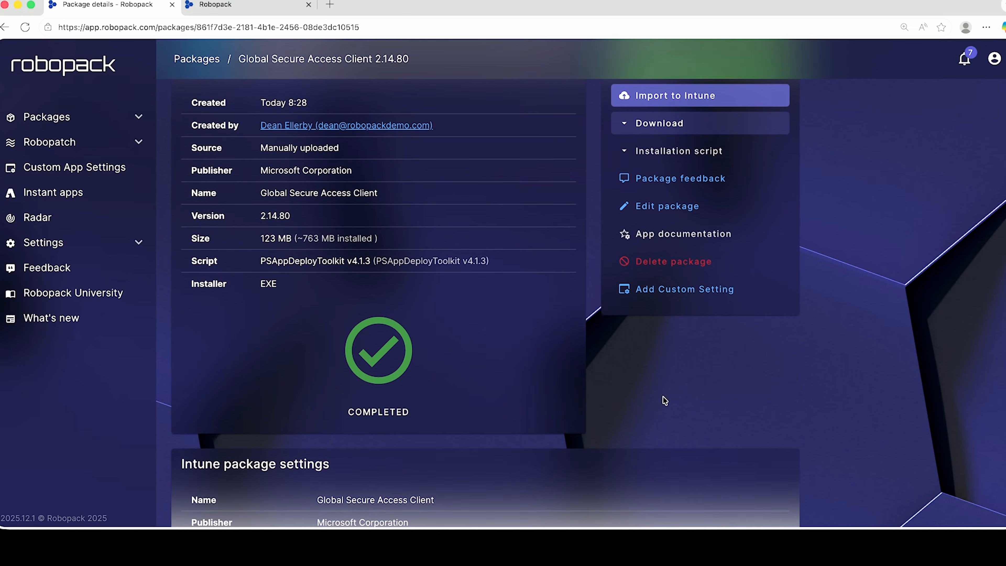
Step: Open the package's app documentation and examine its analysis summary, install and uninstall logs, and Programs & Features items
left_click(679, 236)
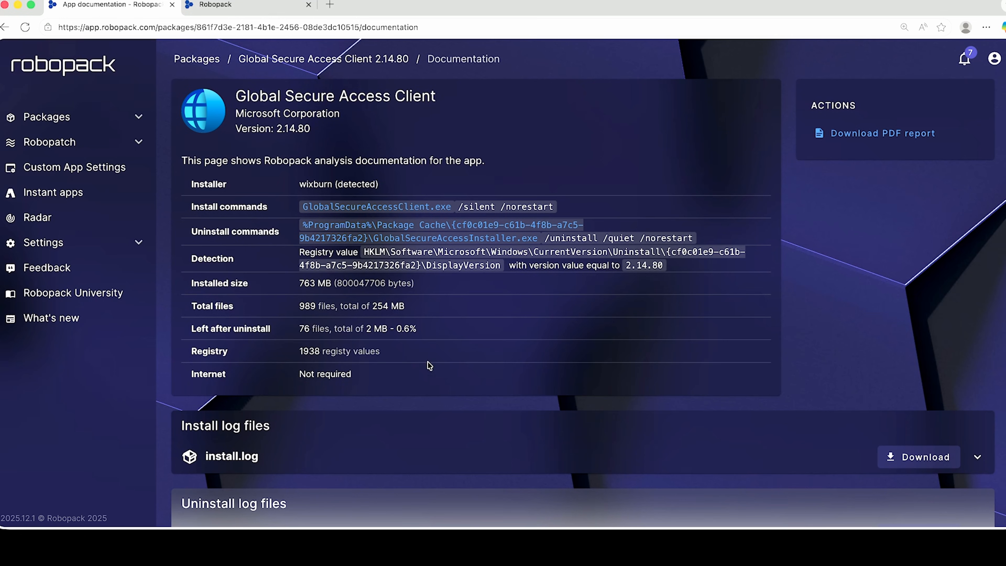
scroll(396, 376, "down", 1)
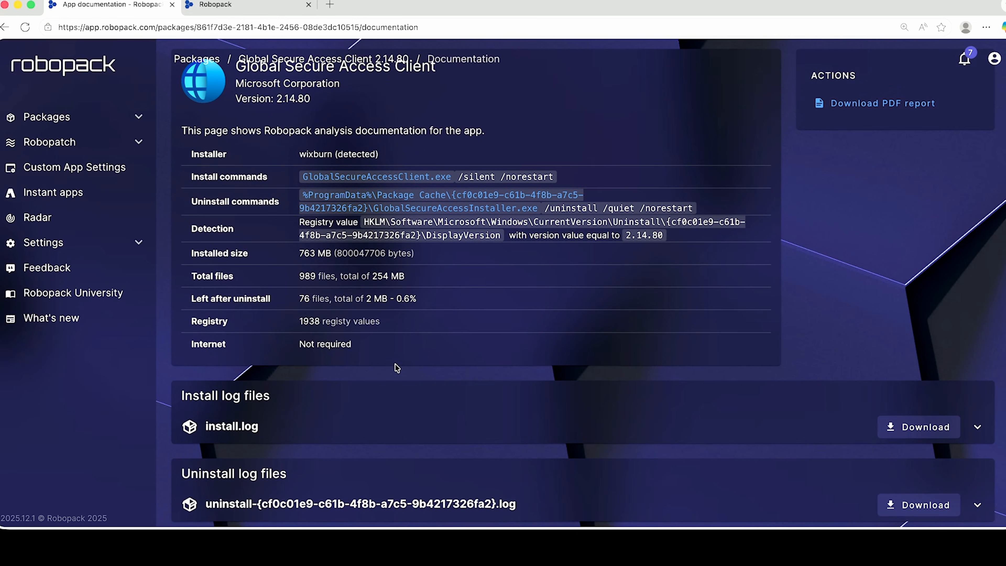
scroll(357, 388, "down", 1)
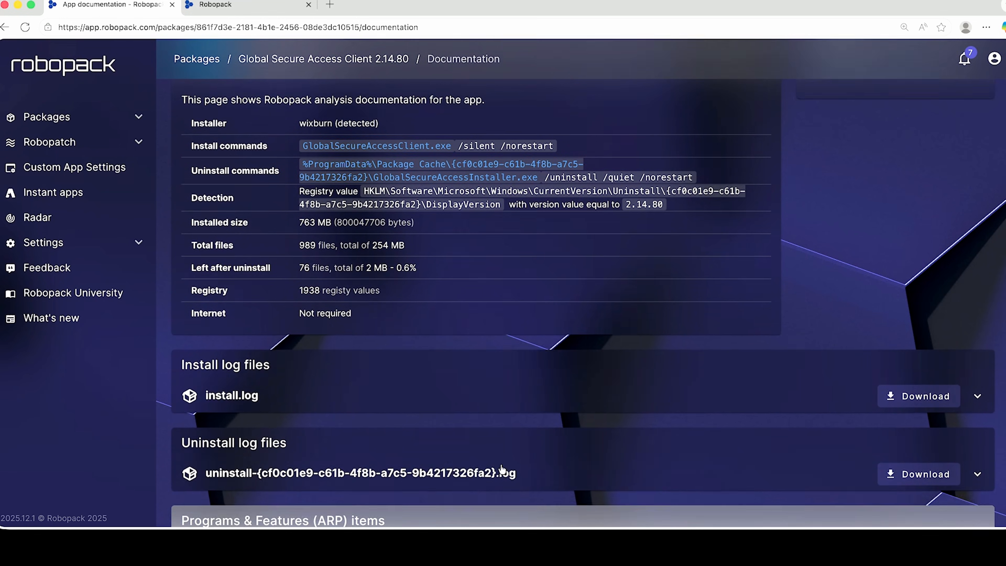
scroll(501, 470, "down", 3)
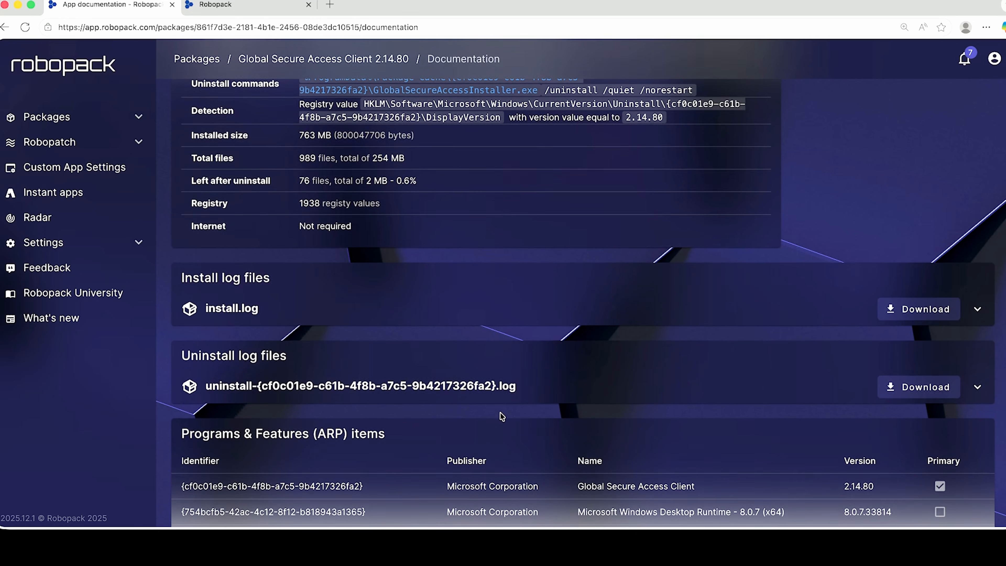
scroll(499, 410, "down", 4)
scroll(500, 419, "down", 1)
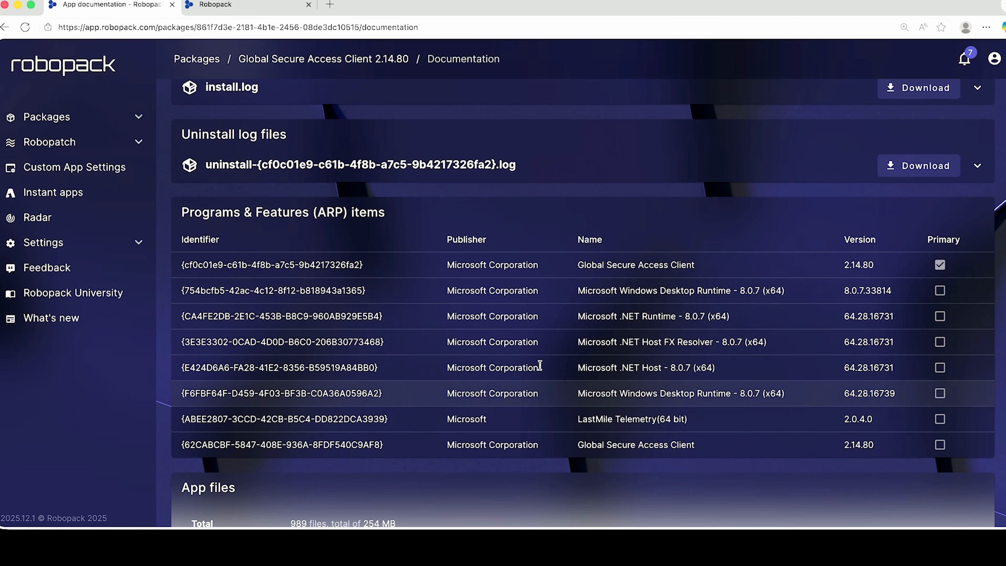
scroll(602, 362, "down", 10)
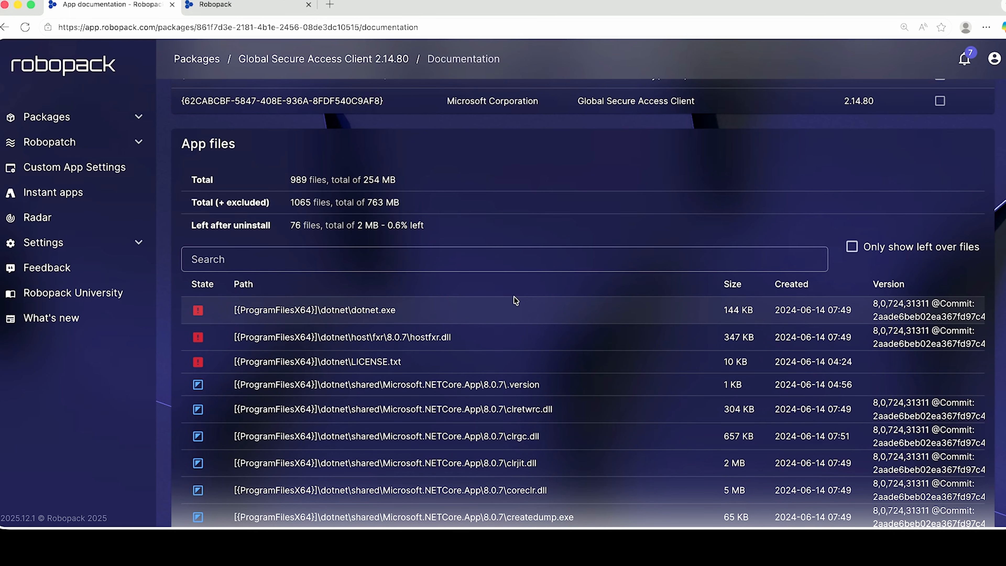
Step: Filter the app files to show only left over files and look through the resulting list
left_click(929, 248)
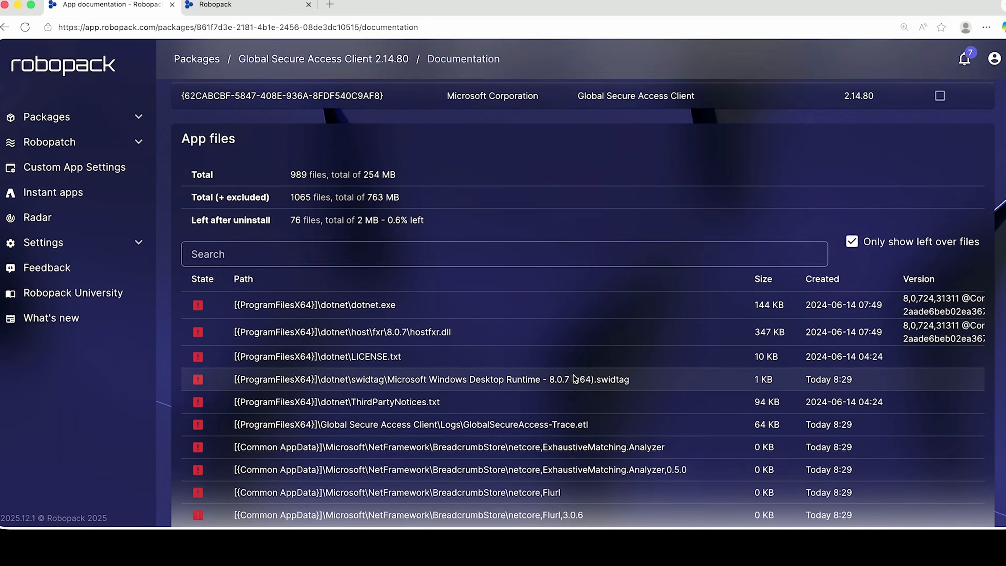
scroll(574, 378, "down", 3)
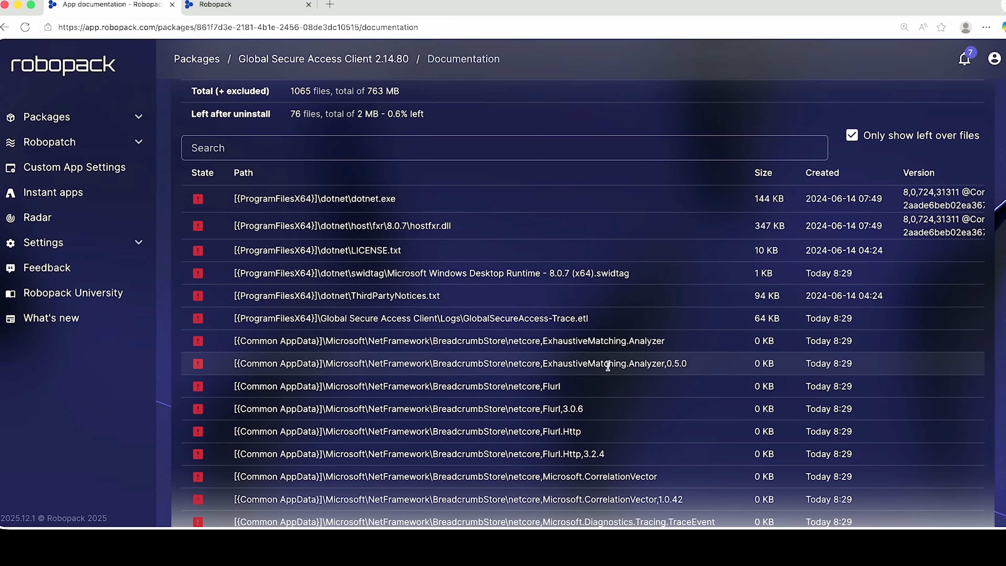
scroll(609, 370, "down", 3)
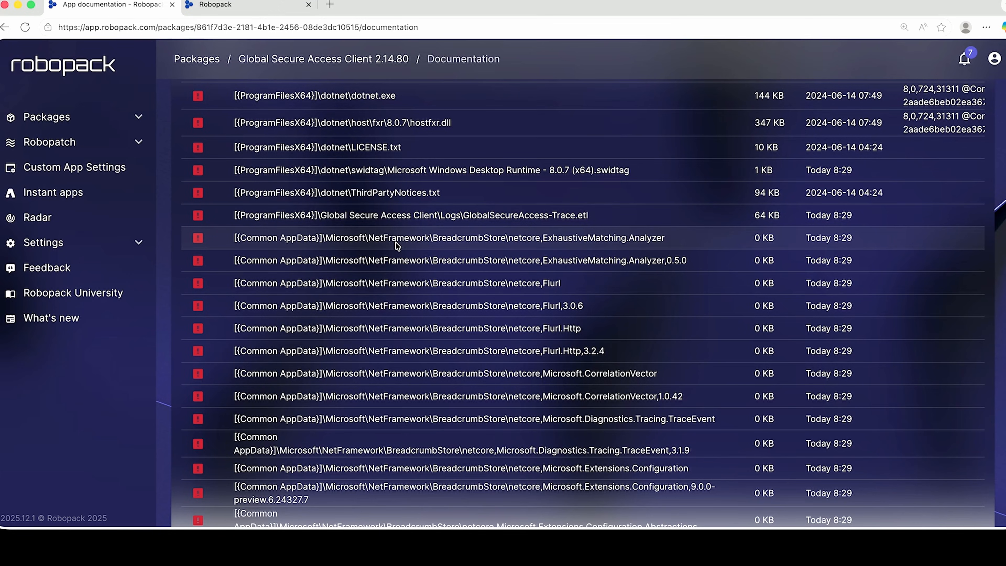
scroll(460, 362, "down", 12)
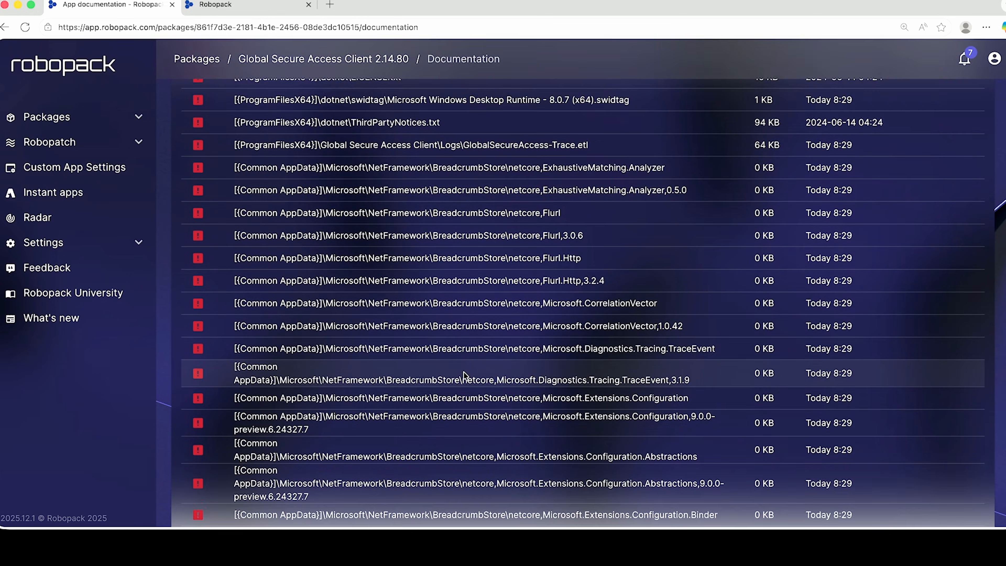
scroll(447, 391, "down", 2)
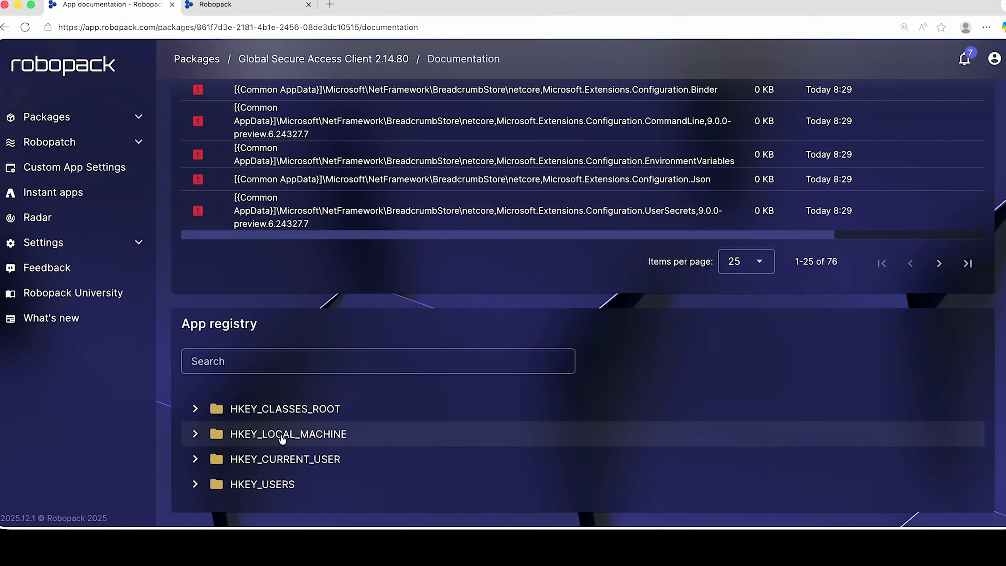
Step: Expand HKEY_LOCAL_MACHINE in the app registry to inspect its subkeys, and return to the documentation summary
left_click(240, 440)
scroll(298, 437, "down", 2)
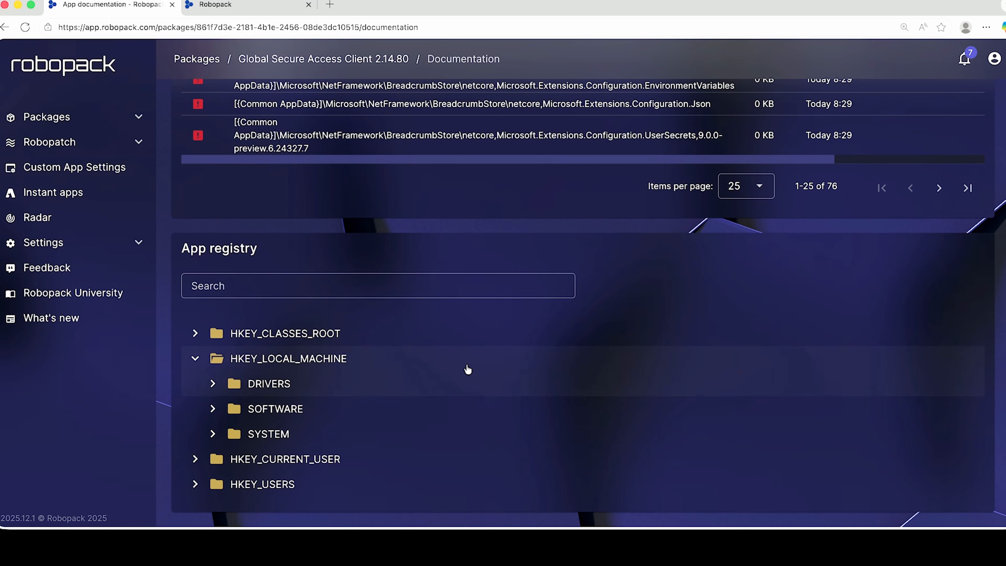
scroll(458, 412, "up", 15)
scroll(460, 407, "up", 10)
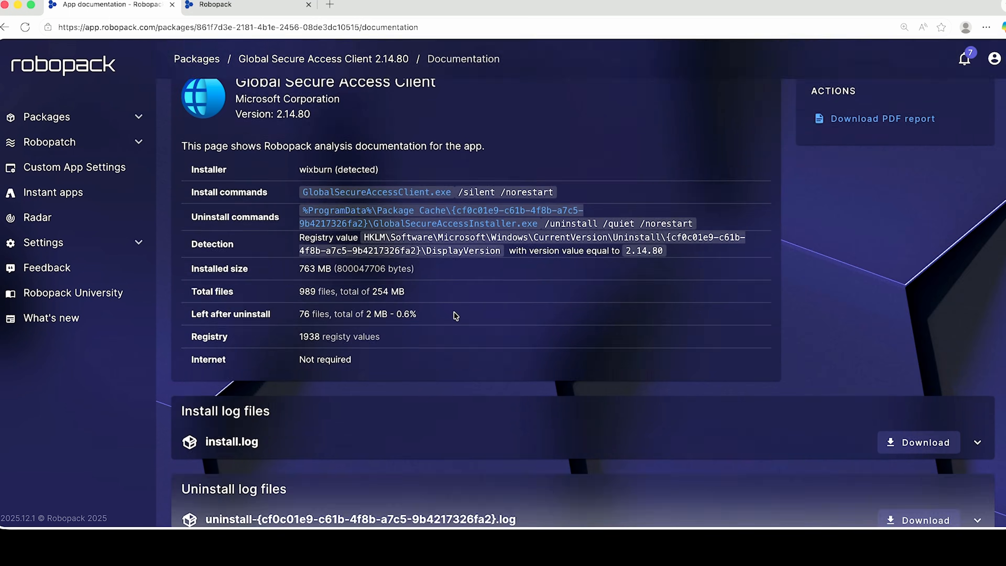
Step: Return to the Global Secure Access Client package details and view the Robopatch flow creation settings without creating a flow
left_click(389, 60)
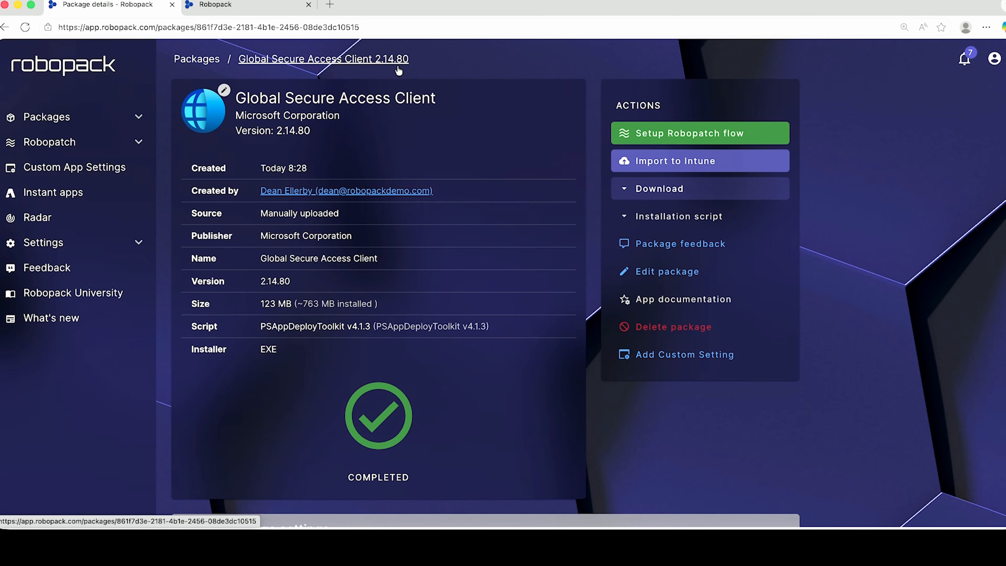
left_click(718, 136)
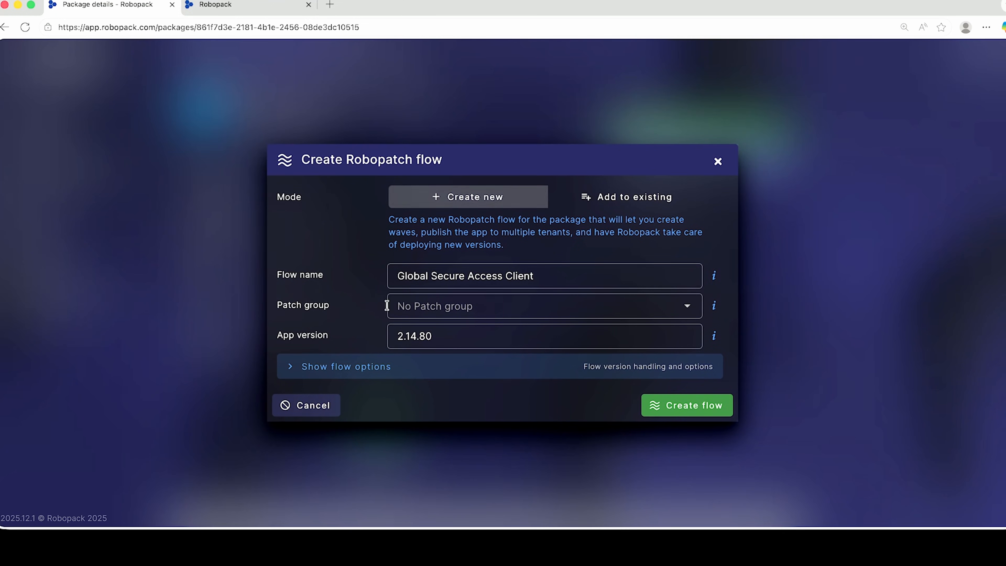
left_click(324, 403)
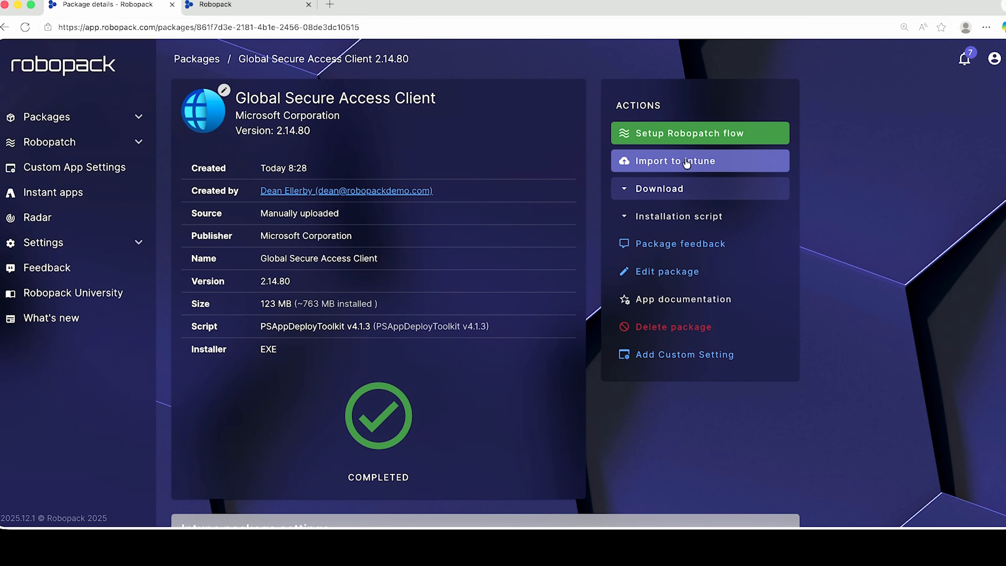
Step: Show the download options available for the Global Secure Access Client package
mouse_move(669, 189)
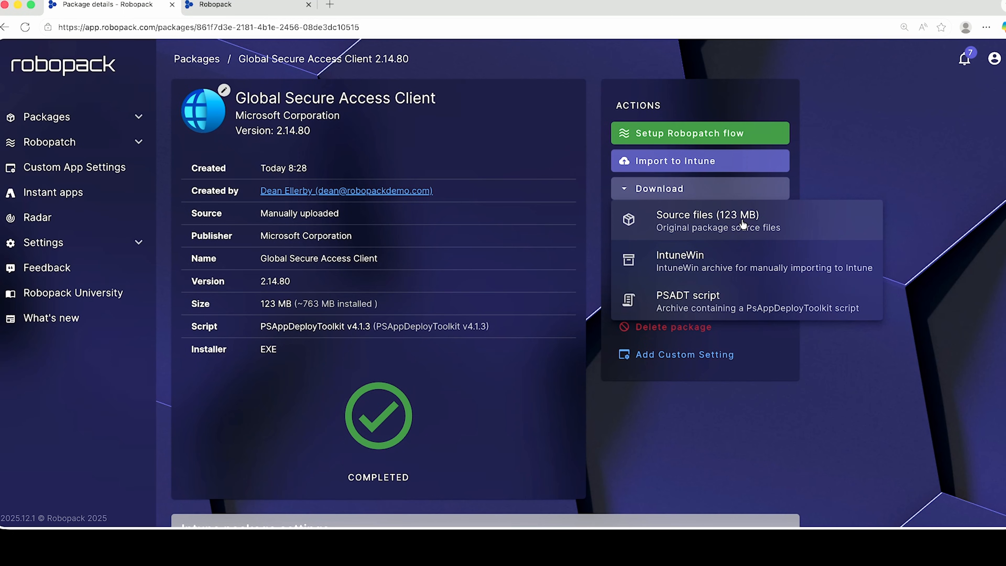